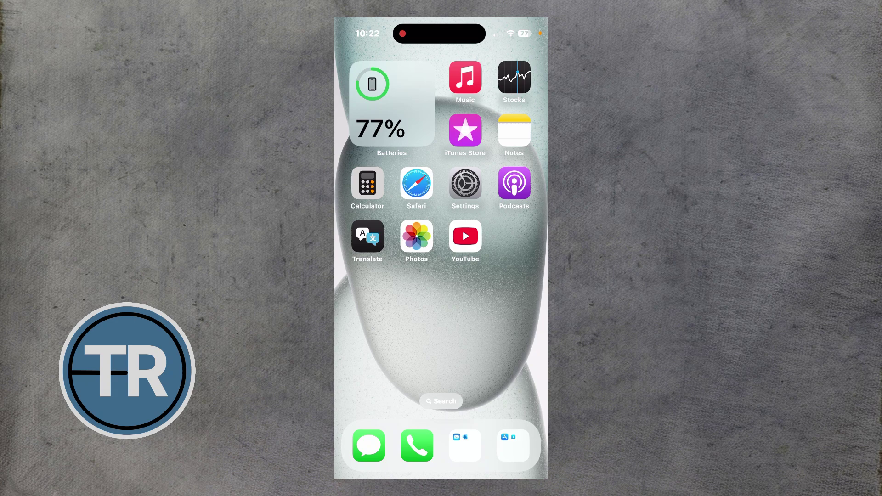
- Go from Settings through Display & Brightness to the Text Size screen
click(465, 184)
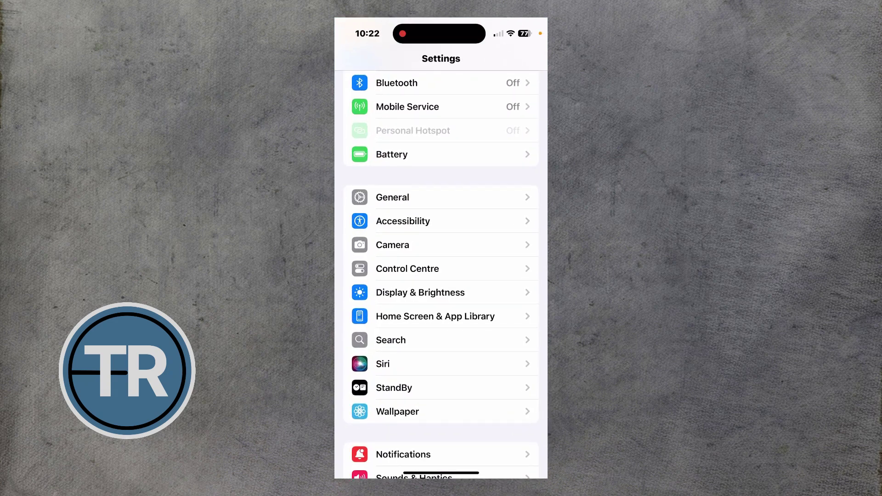
click(421, 292)
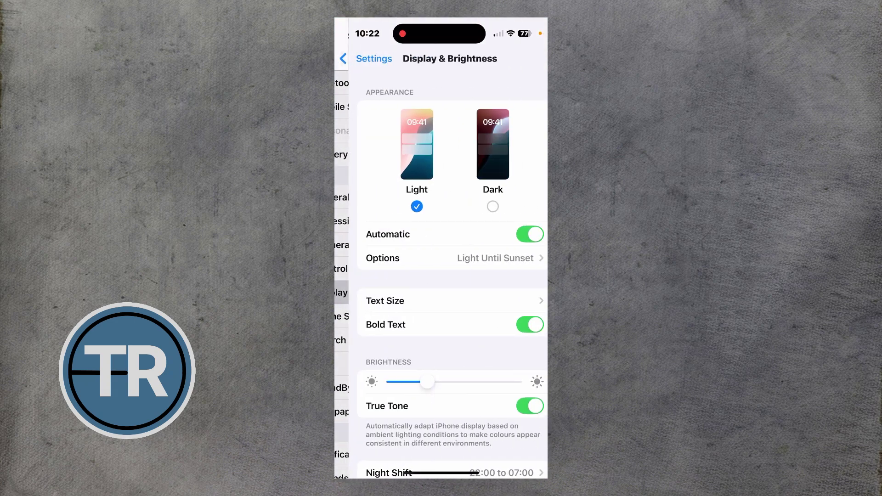
scroll(441, 276, down, 2)
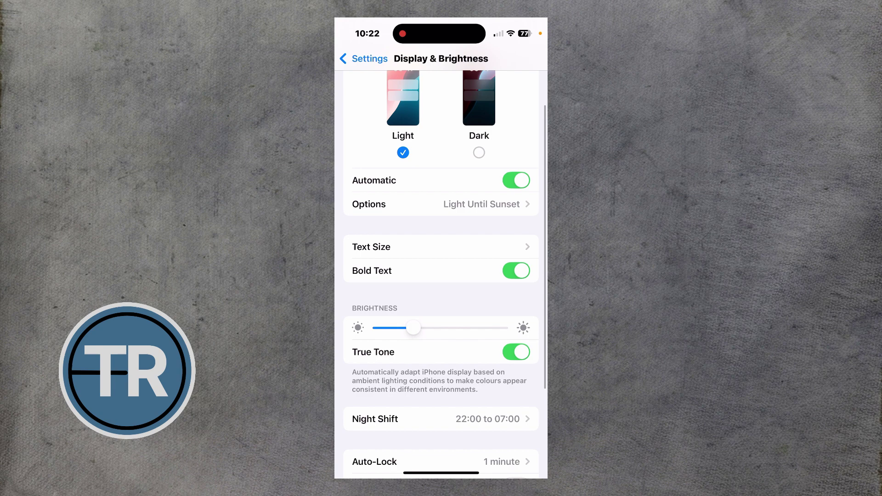
click(413, 247)
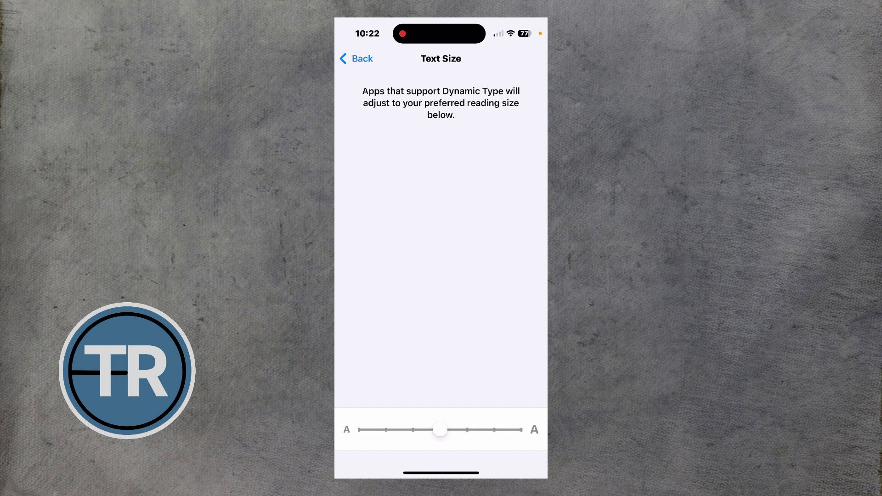
- Move the Text Size slider one notch larger, then return to Display & Brightness
mouse_move(440, 430)
mouse_down()
mouse_move(516, 429)
mouse_move(440, 429)
mouse_up()
click(355, 59)
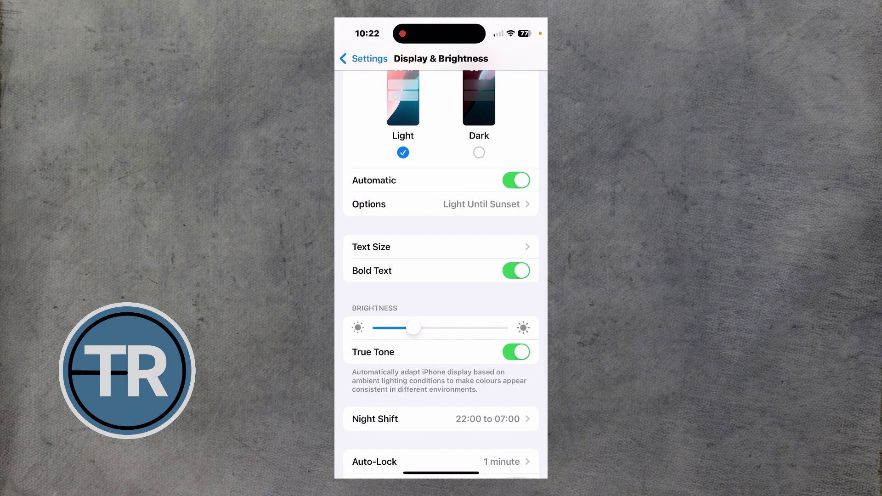
click(516, 270)
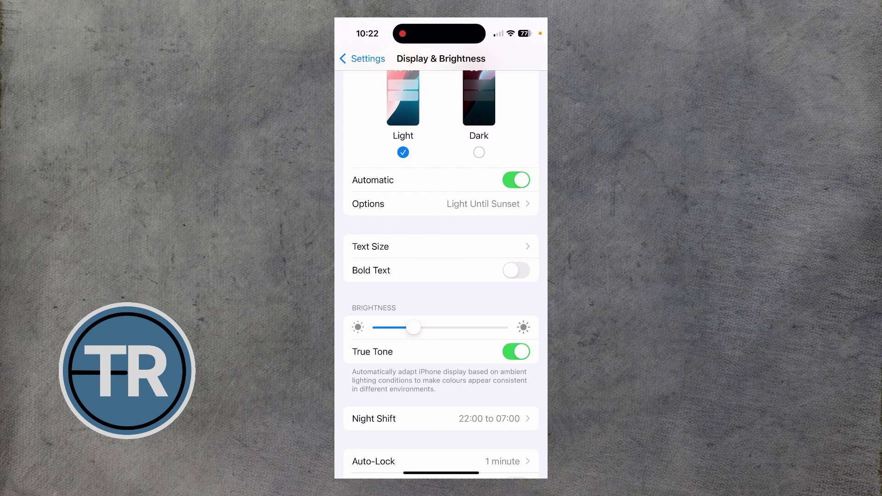
click(516, 270)
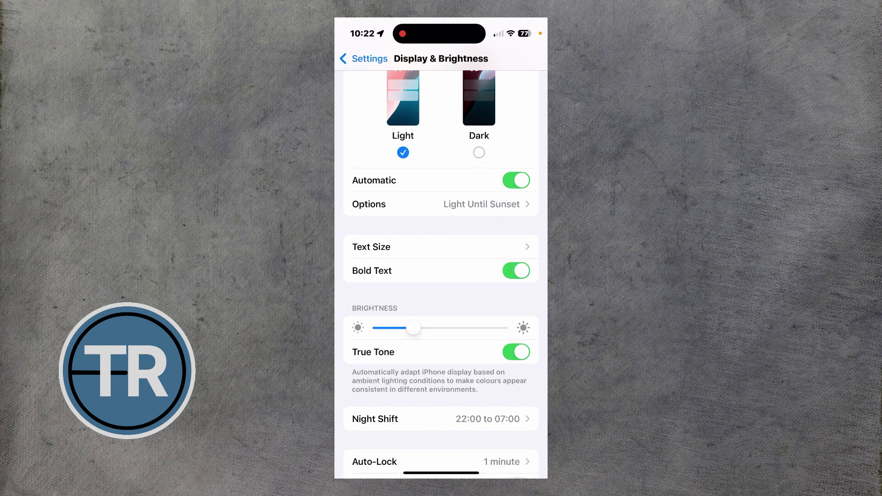
- Leave Settings for the home screen and pull down Control Centre from the top-right corner
drag(442, 473, 441, 276)
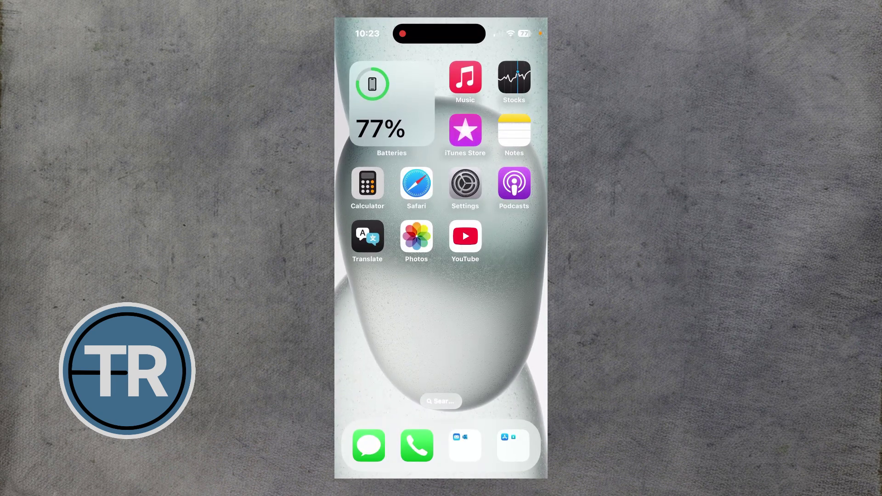
drag(524, 28, 524, 242)
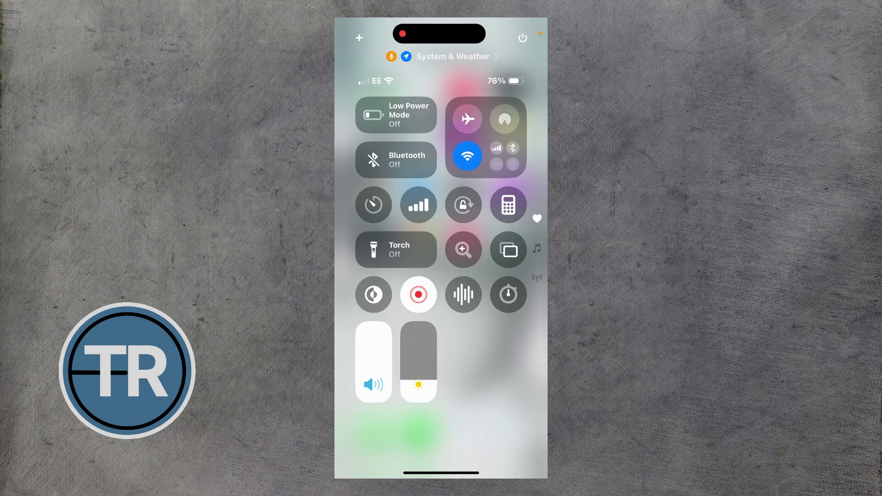
- Enter Control Centre edit mode and add the Text Size control from the controls list
click(360, 37)
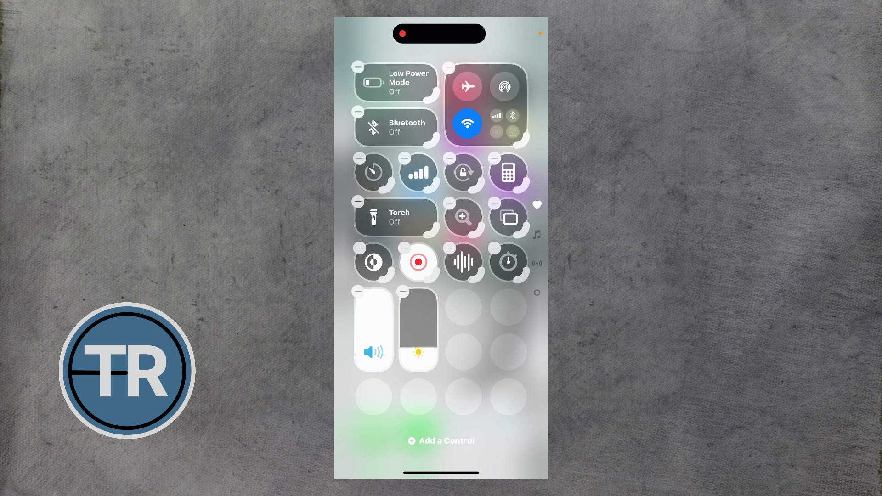
click(441, 440)
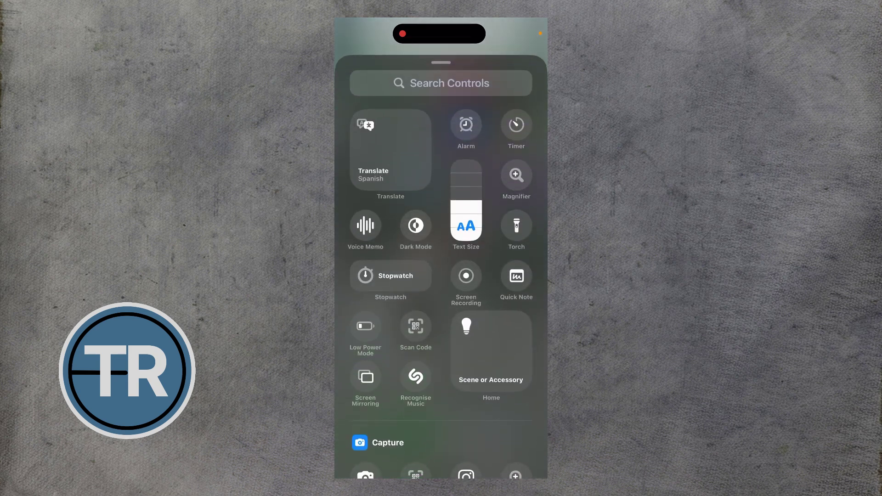
click(466, 200)
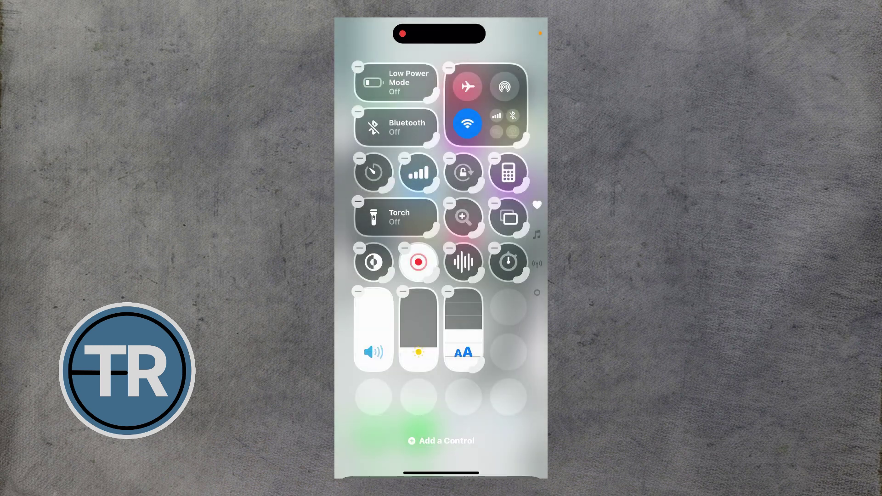
- Exit edit mode, then drag the new Text Size slider up and back down
click(441, 414)
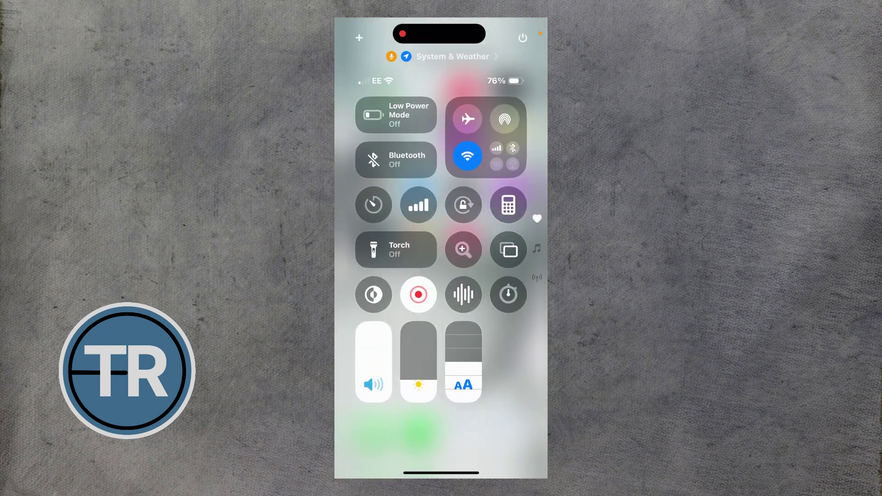
drag(463, 372, 464, 325)
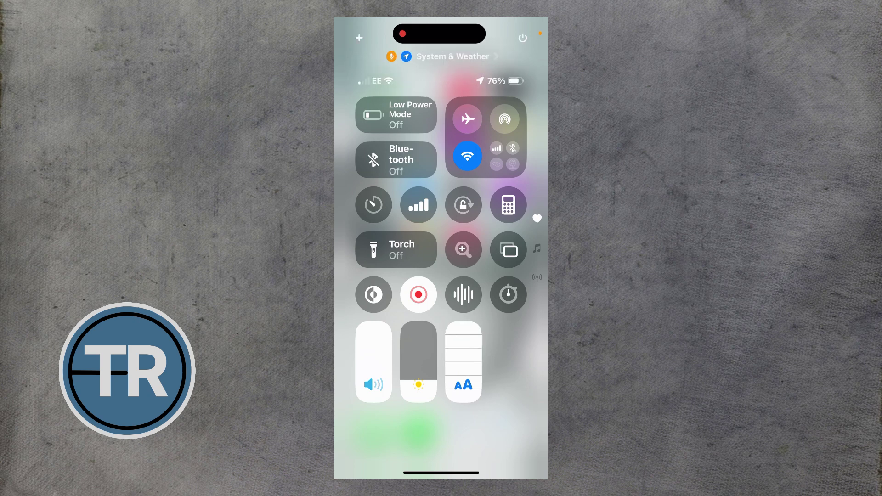
drag(463, 327, 463, 362)
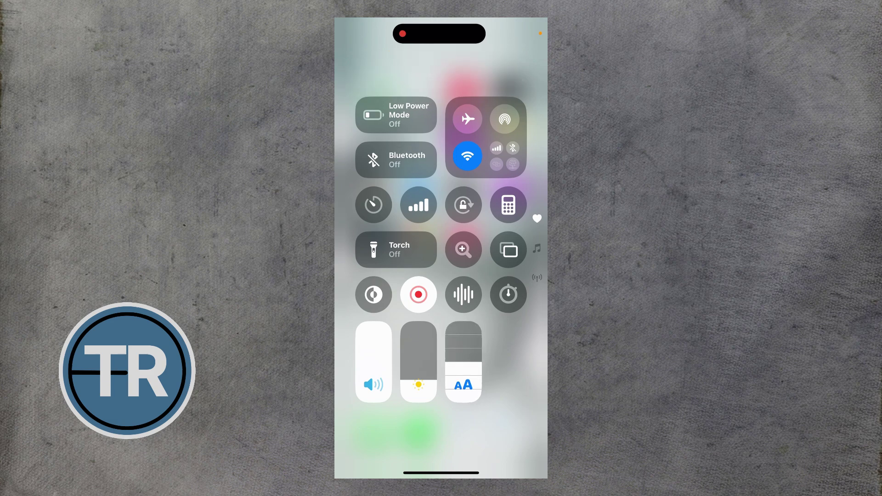